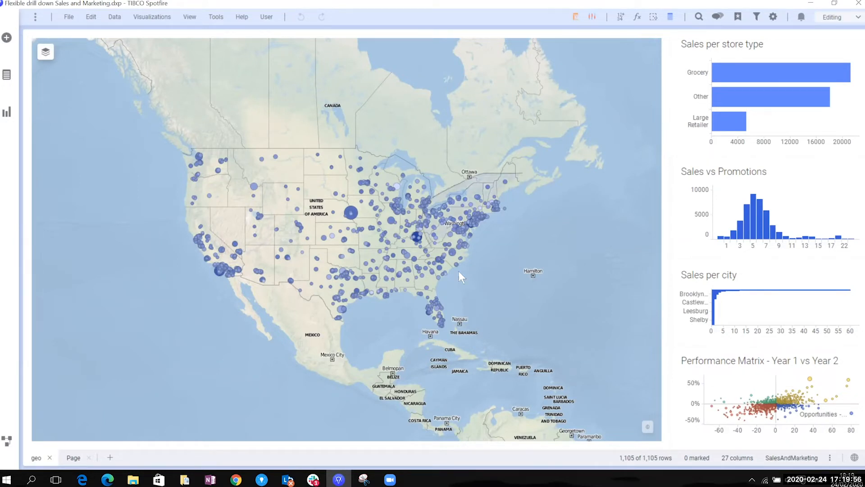
Step: Drill down to the northeastern US stores with six or more promotions and the Large Retailer type, and inspect them in the maximized Performance Matrix
drag(521, 190, 523, 188)
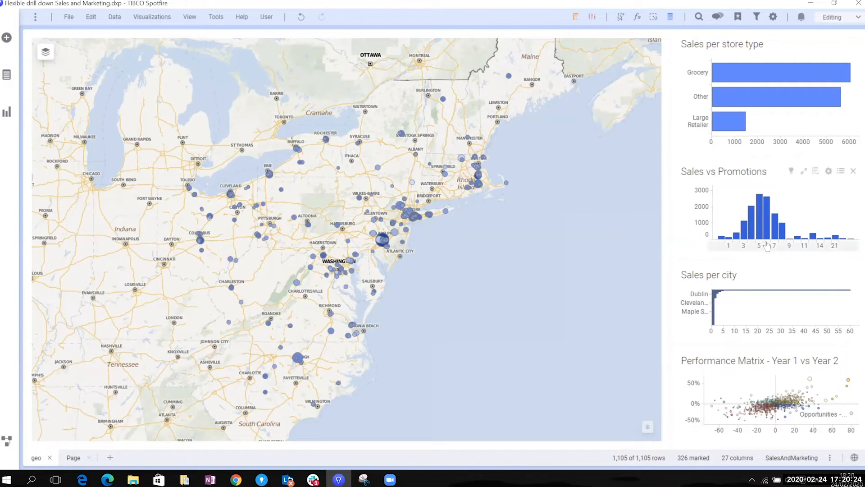
drag(765, 243, 851, 247)
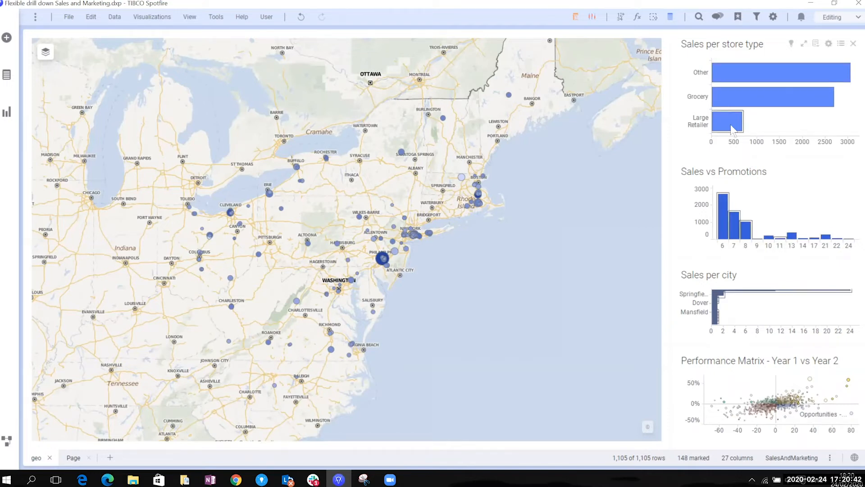
mouse_move(731, 124)
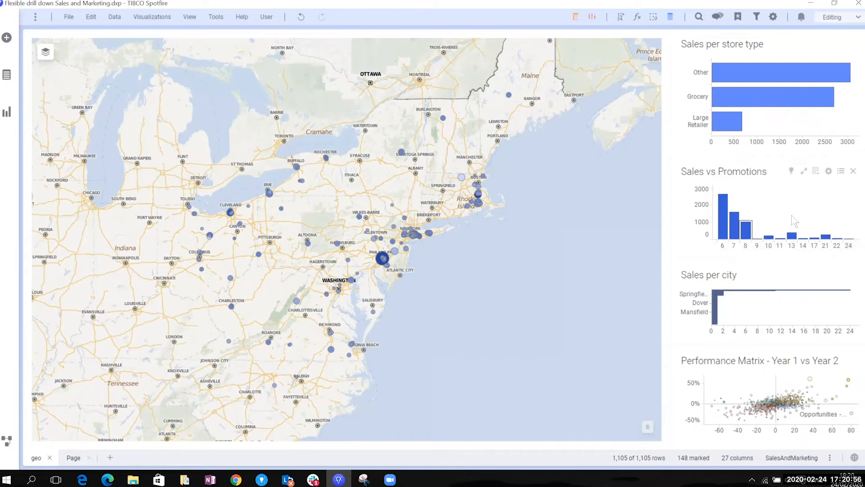
click(736, 123)
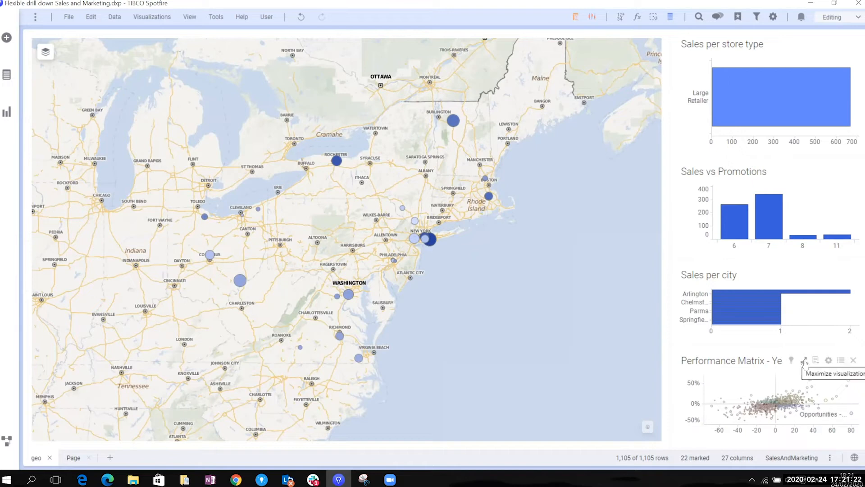
click(804, 361)
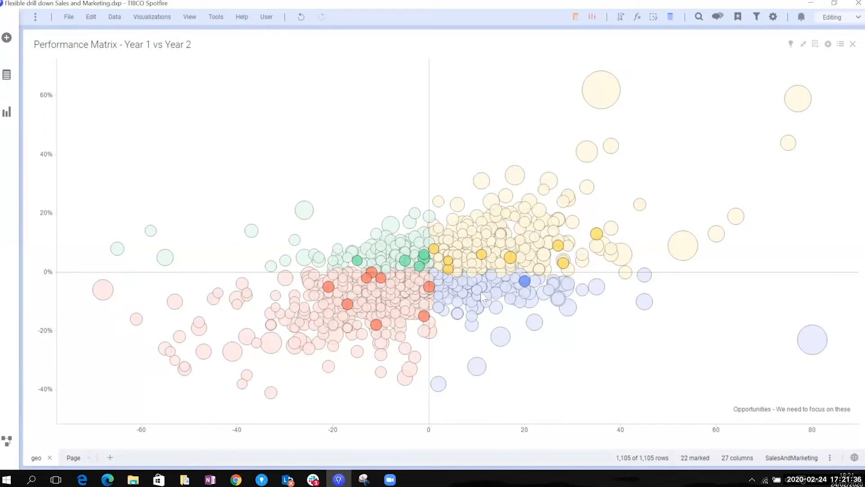
click(804, 44)
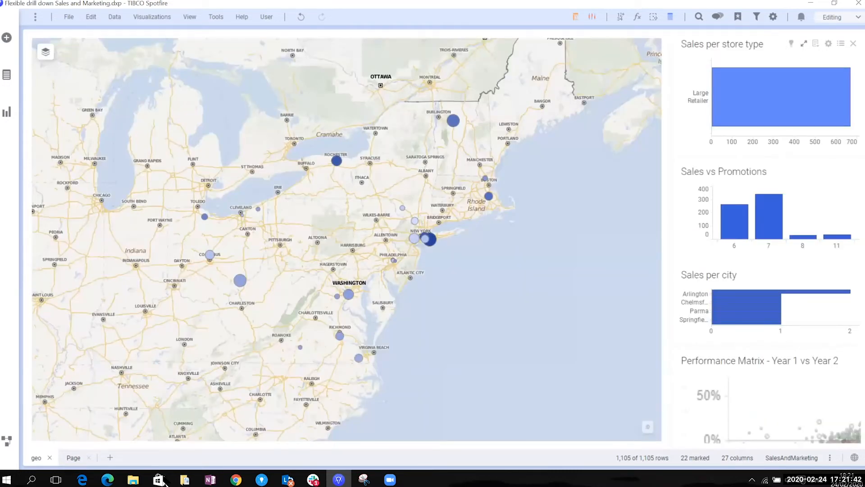
Step: On the second page, clear the marking and limit the scatter plot by MarkedRows, showing all data when no items are marked
click(77, 459)
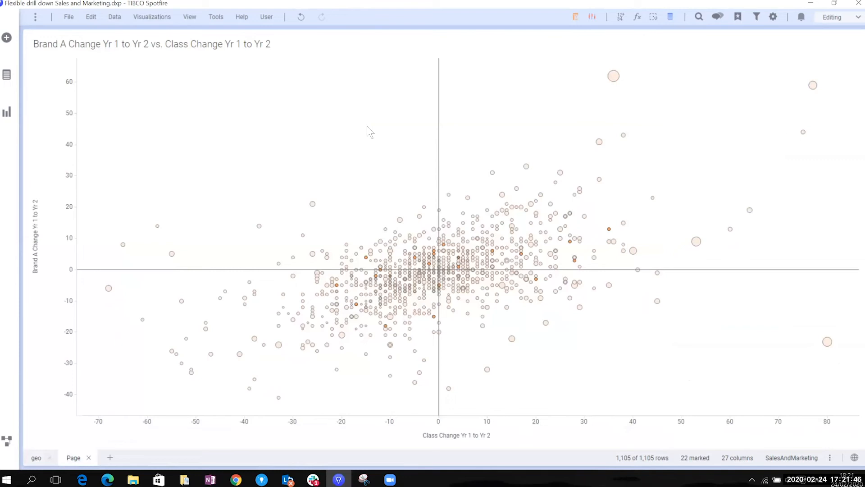
click(367, 127)
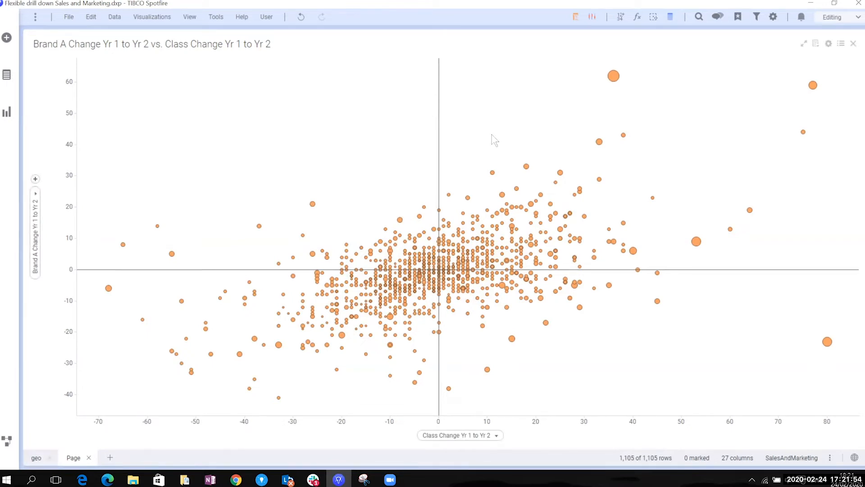
click(828, 45)
click(295, 133)
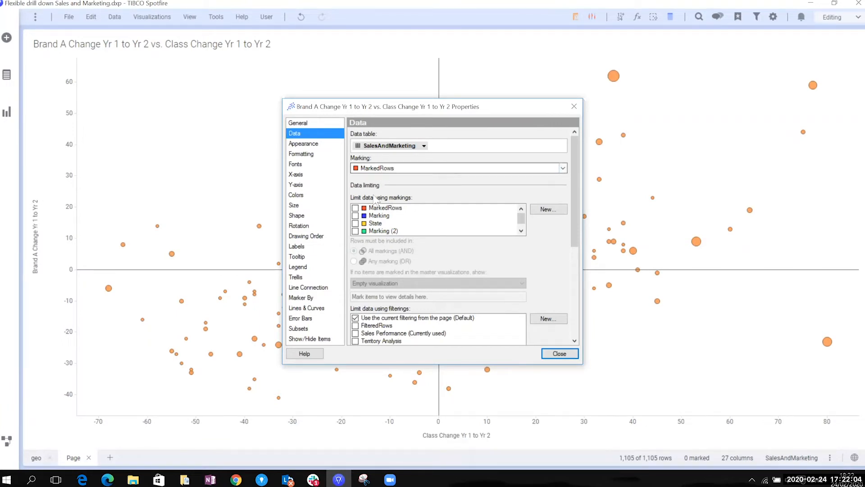
click(355, 208)
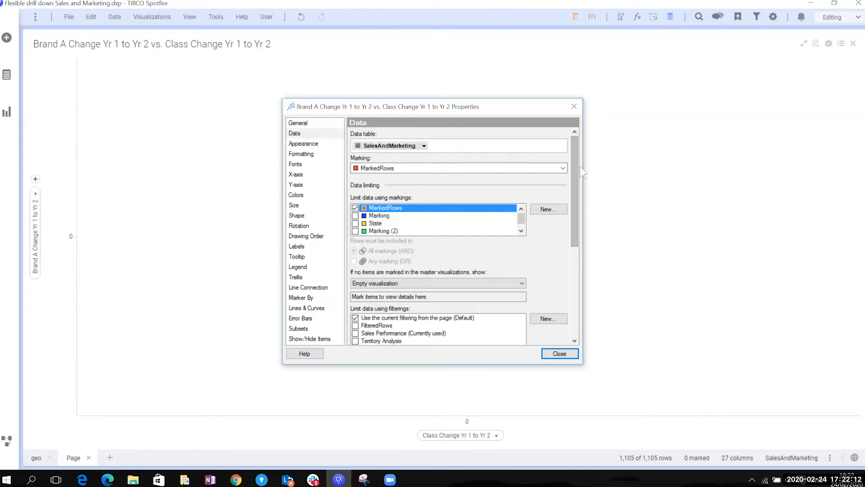
click(393, 284)
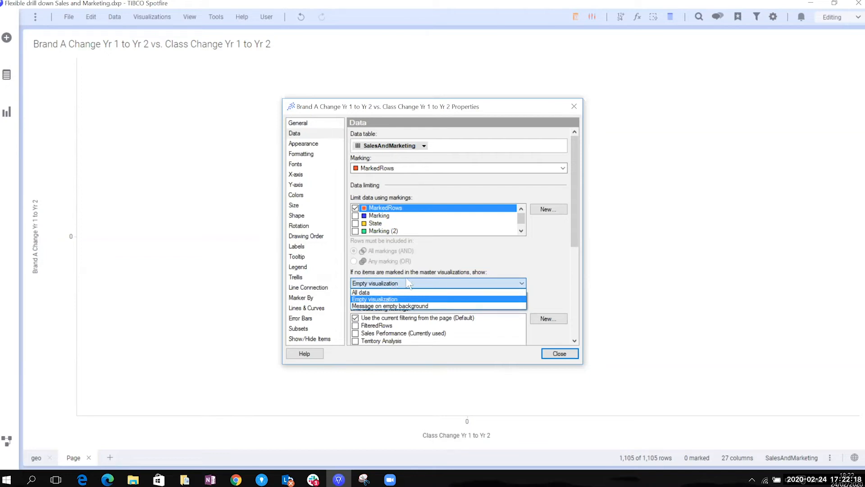
click(373, 293)
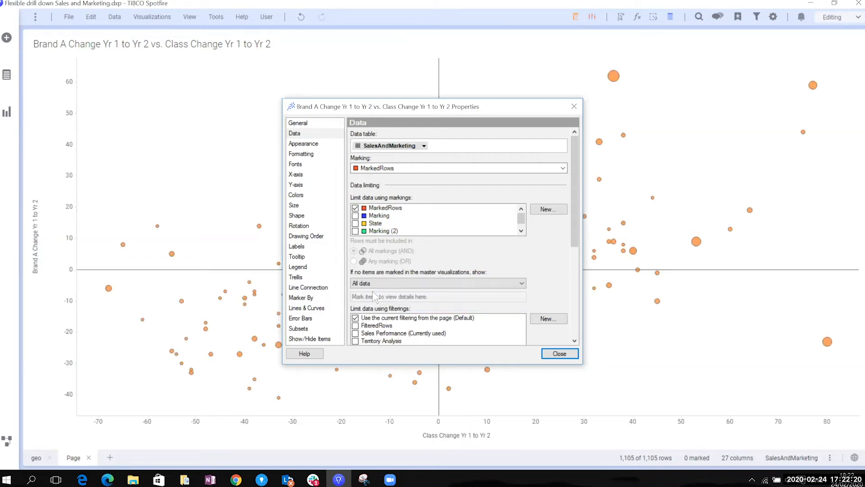
click(567, 354)
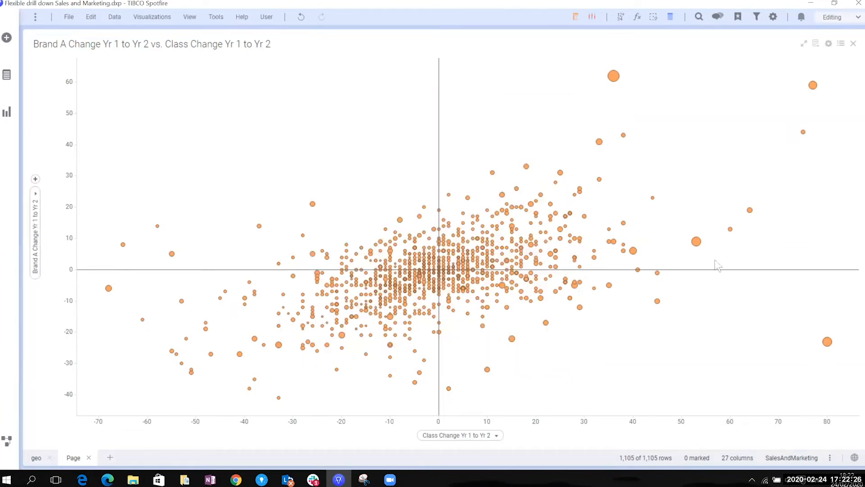
Step: Drill into the upper-right cluster of the scatter plot and clear the marking to return to all points
drag(715, 258, 714, 258)
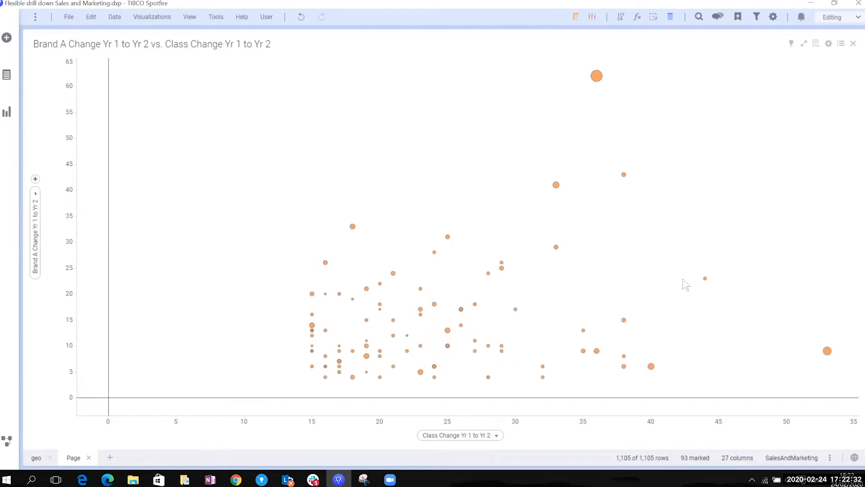
click(444, 149)
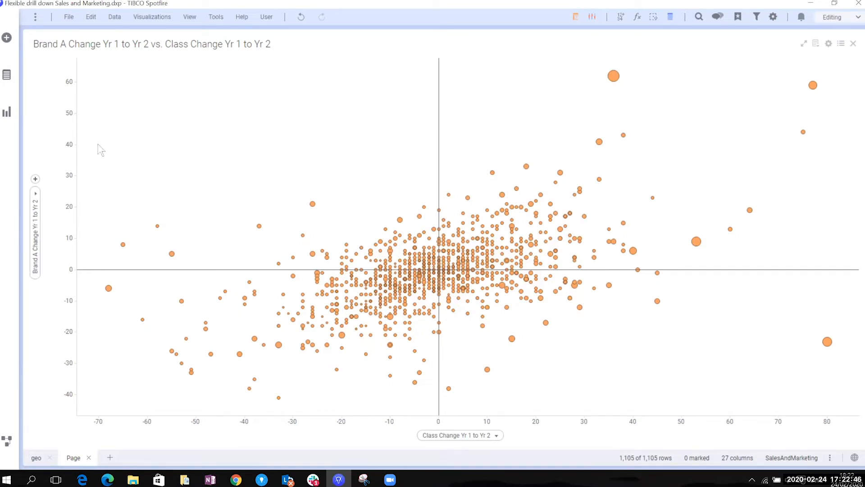
Step: Add a bar chart by Region beside the scatter plot, with Class Sales on the value axis
click(7, 117)
drag(90, 155, 721, 282)
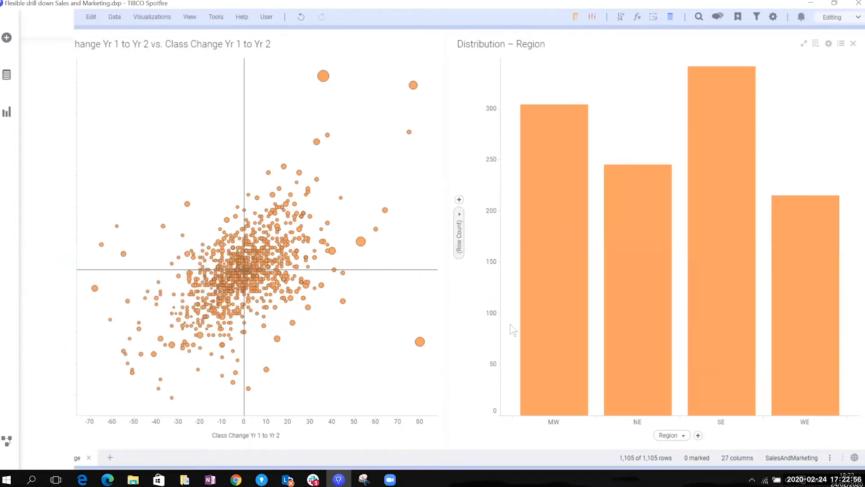
click(488, 325)
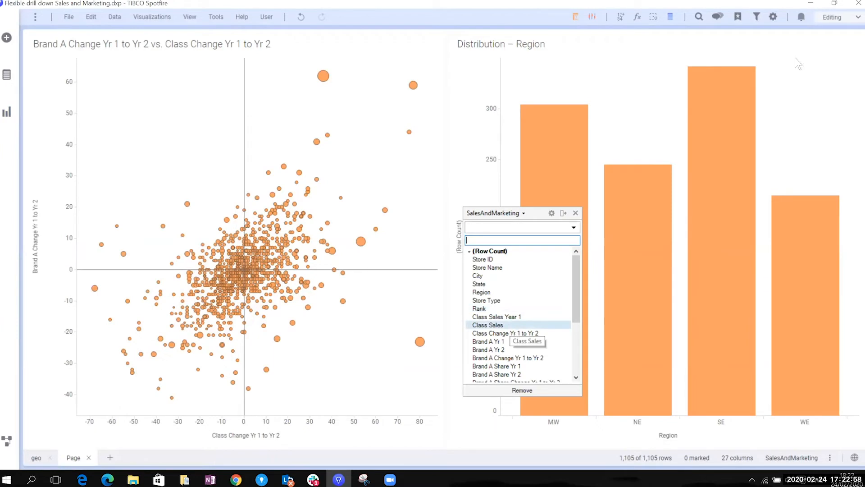
Step: Color the Class Sales per Region bars by Store Type
click(6, 74)
scroll(115, 326, down, 3)
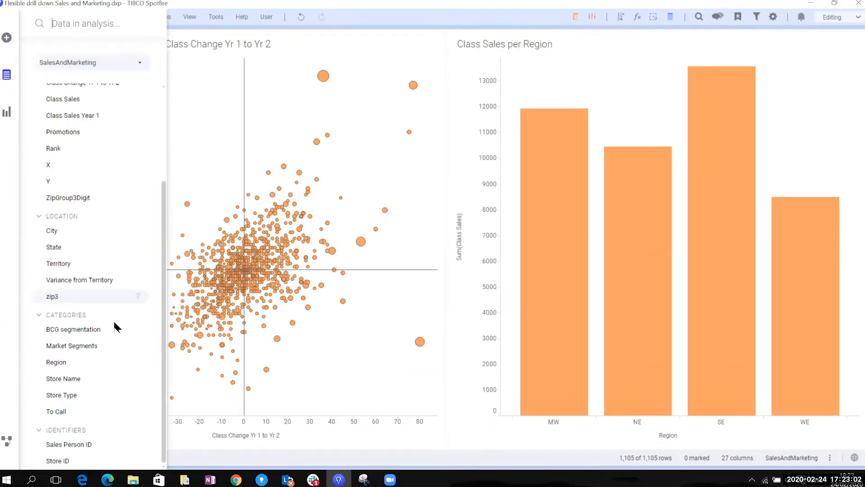
drag(137, 392, 657, 242)
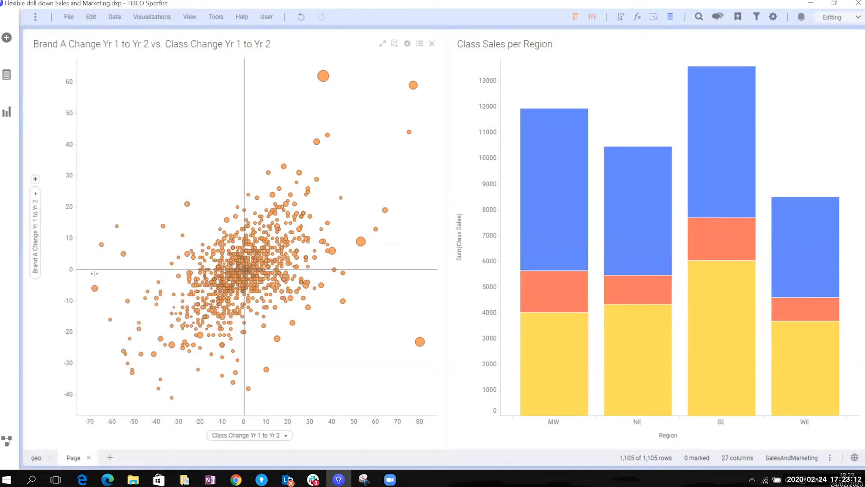
Step: Mark the scatter plot's lower-left quadrant and limit the bar chart by MarkedRows, showing all data when no items are marked
drag(79, 273, 242, 419)
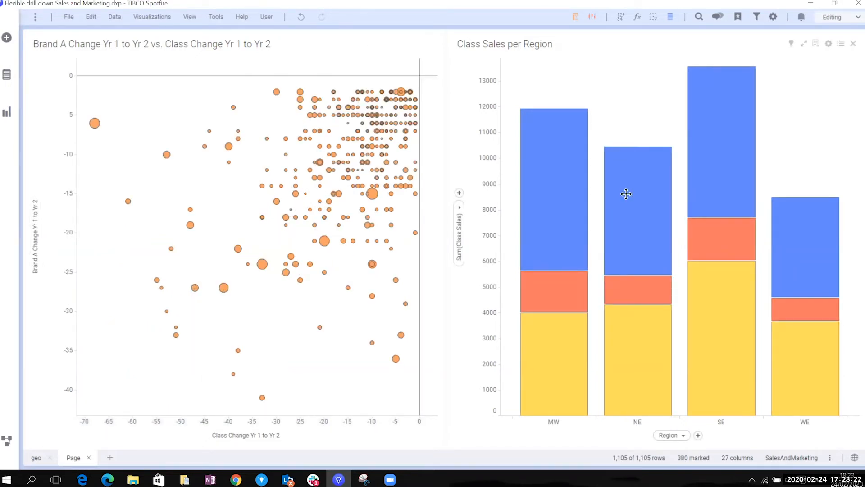
click(828, 44)
click(294, 151)
click(355, 225)
click(412, 300)
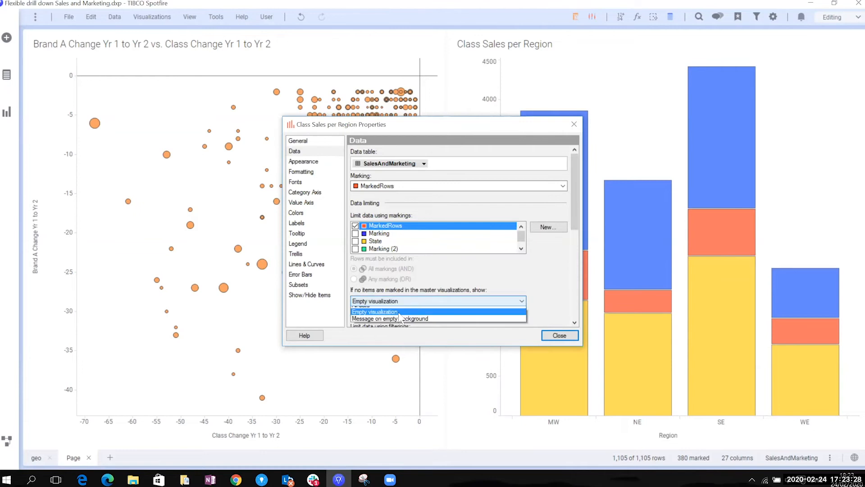
click(399, 312)
click(563, 337)
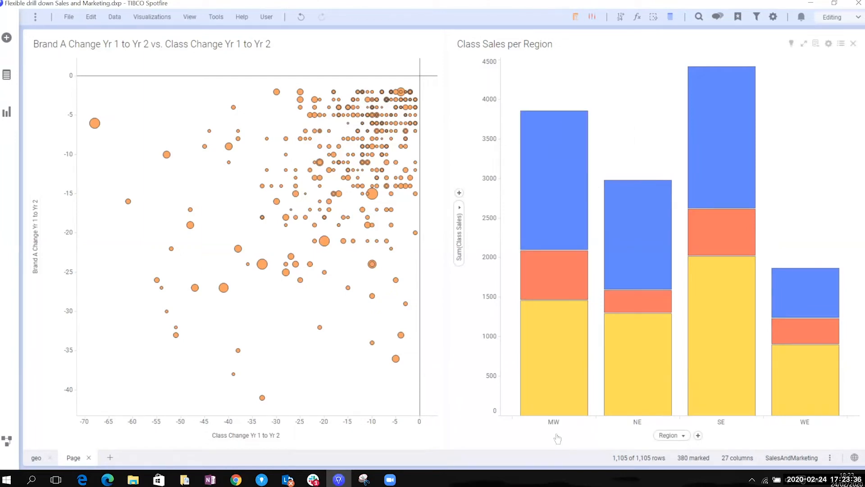
Step: Drill down in the bar chart to the MW region and its Large Retailer segment, and view that segment's details
drag(572, 429, 549, 427)
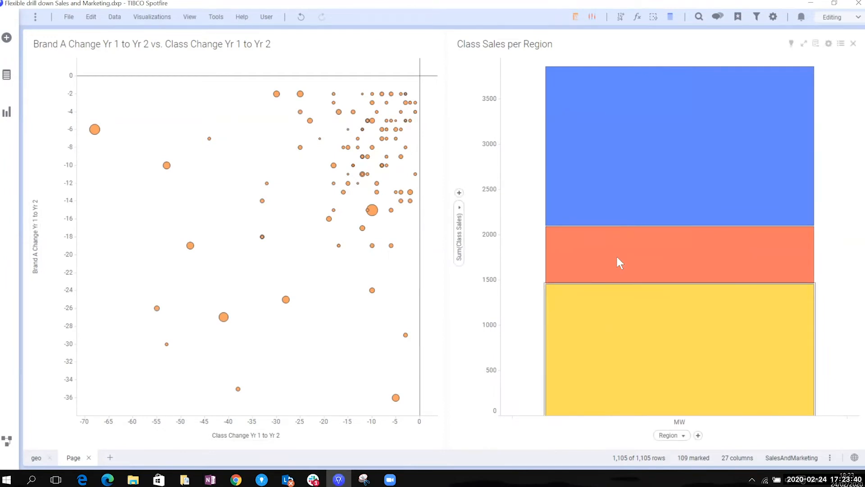
mouse_move(617, 257)
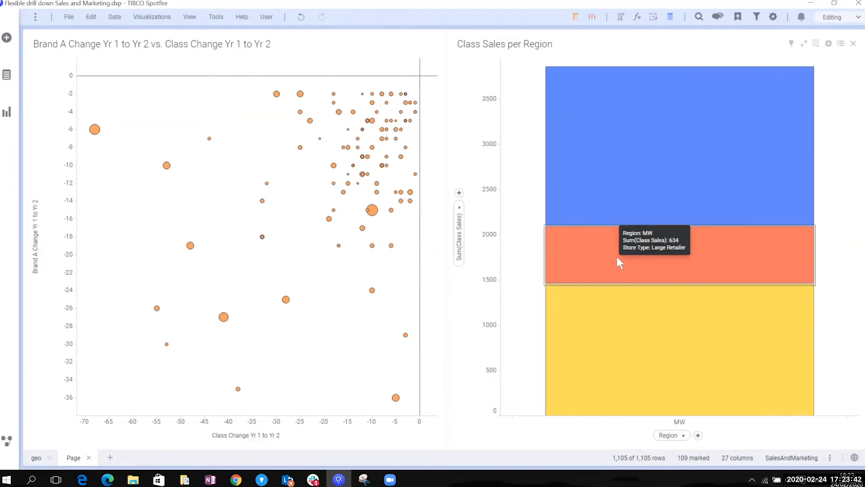
click(585, 264)
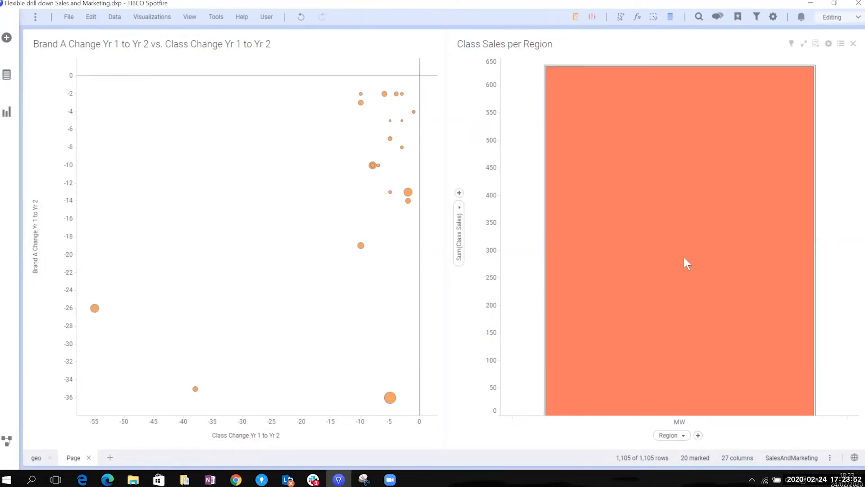
mouse_move(683, 258)
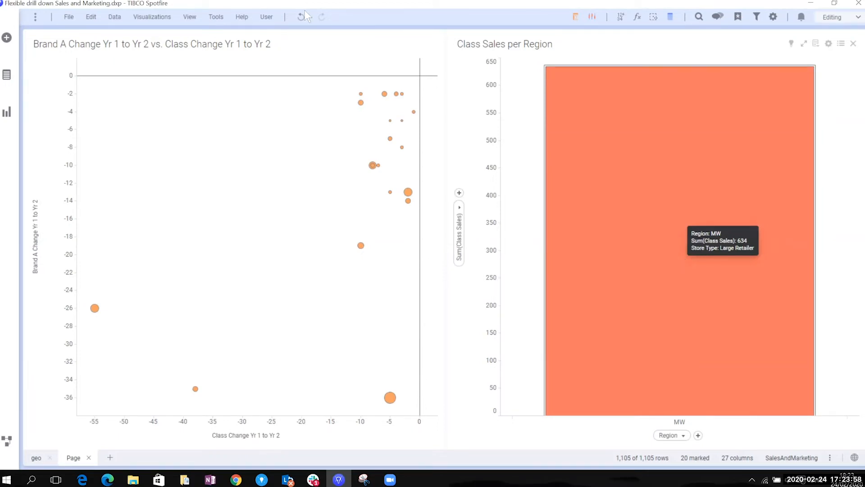
Step: Undo the Large Retailer drill-down and clear the marking so both charts use all data
click(593, 185)
click(738, 163)
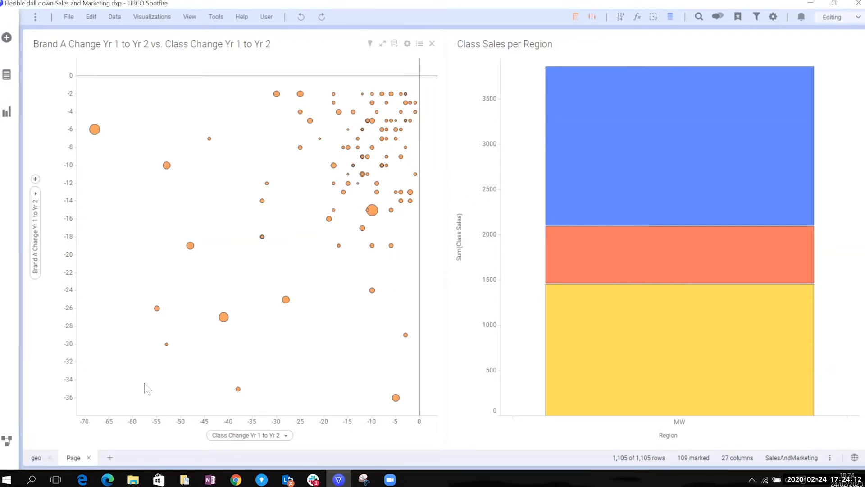
click(288, 223)
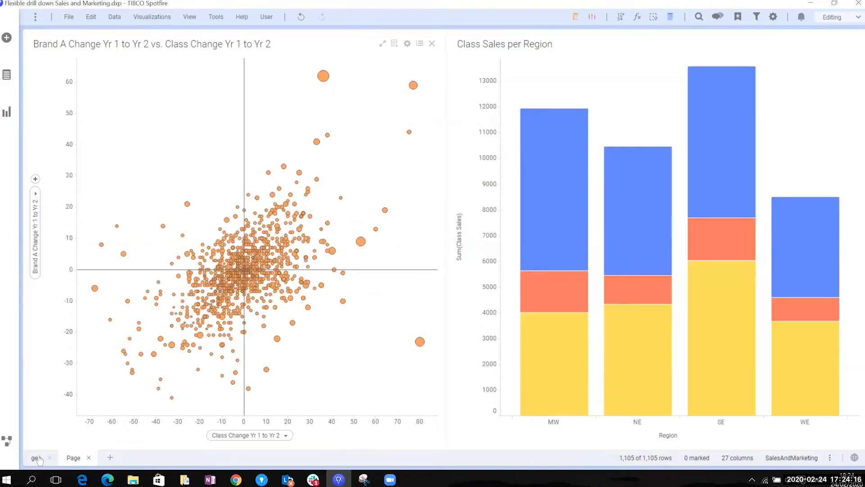
Step: Return to the geo page, drill into the northeastern US stores on the map, and clear that marking
click(38, 457)
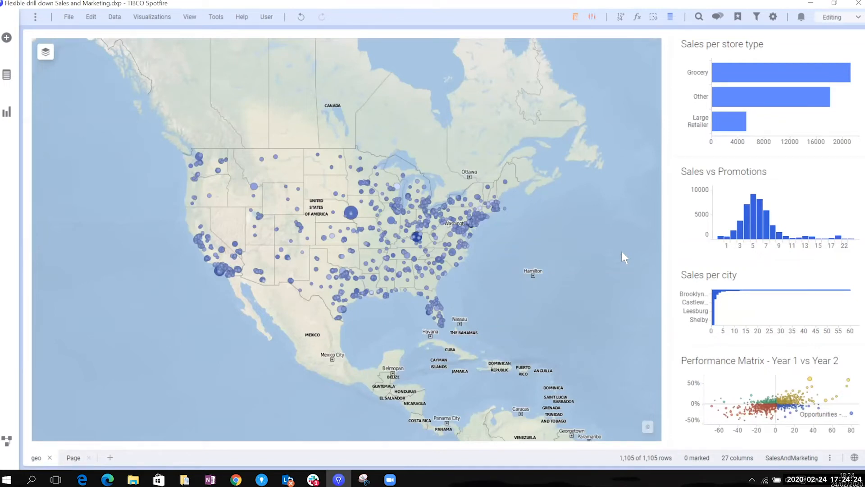
drag(432, 245, 522, 162)
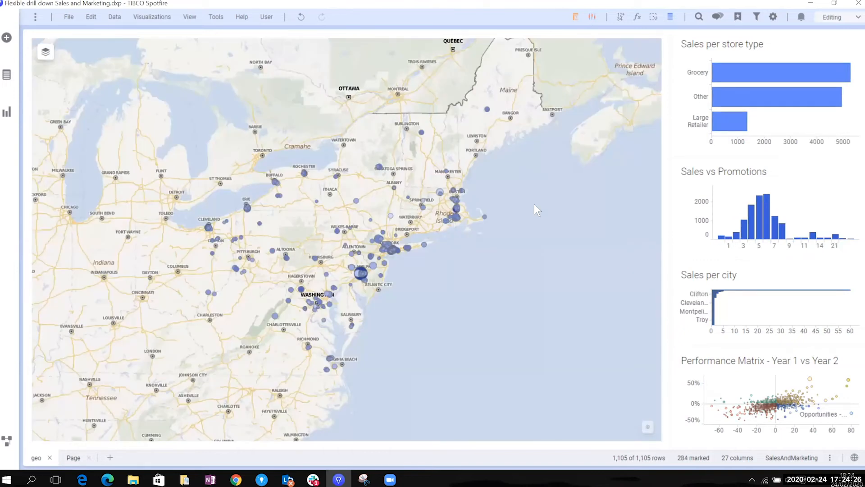
click(217, 230)
Step: Drill down to the southwestern US stores with nine or more promotions and store type Other, and clear the marking
drag(179, 237, 252, 283)
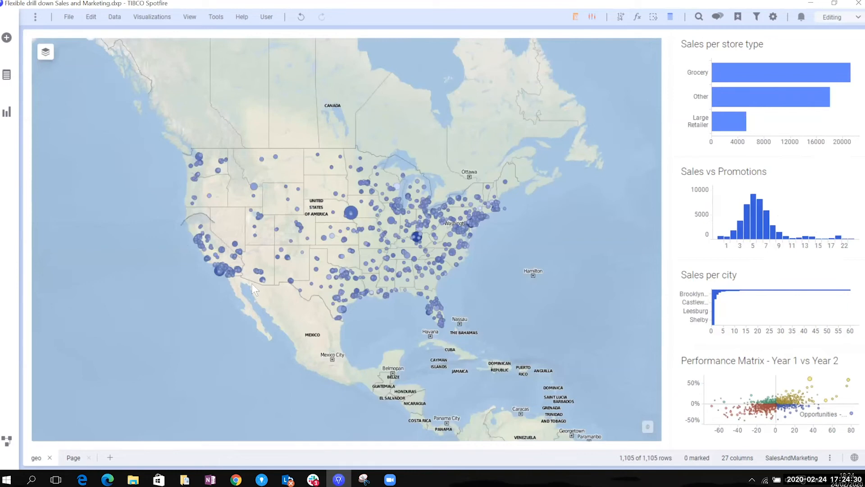
drag(249, 242, 250, 242)
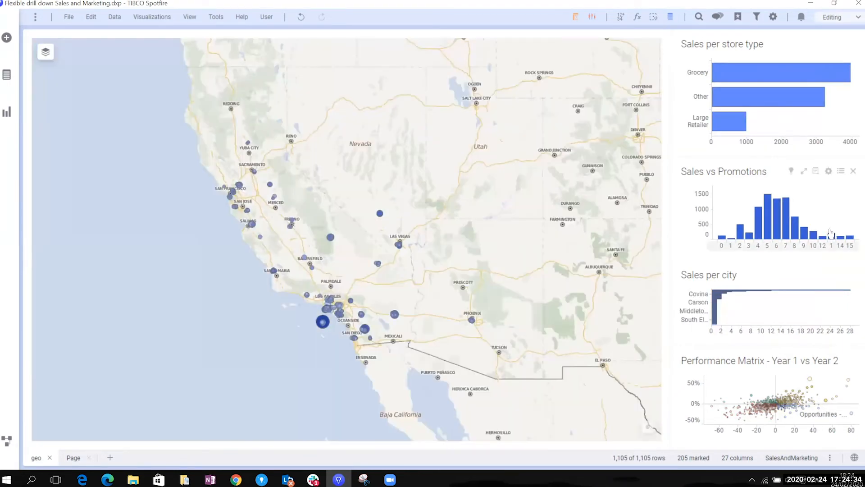
drag(804, 248, 850, 248)
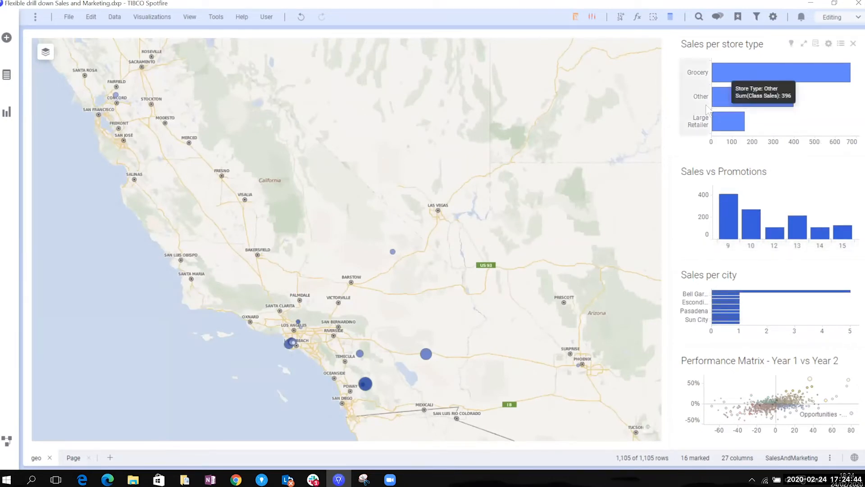
click(775, 105)
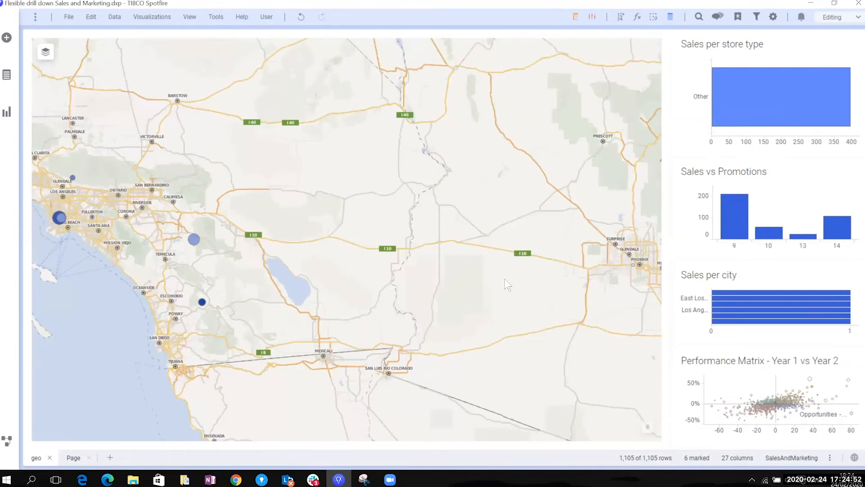
click(361, 182)
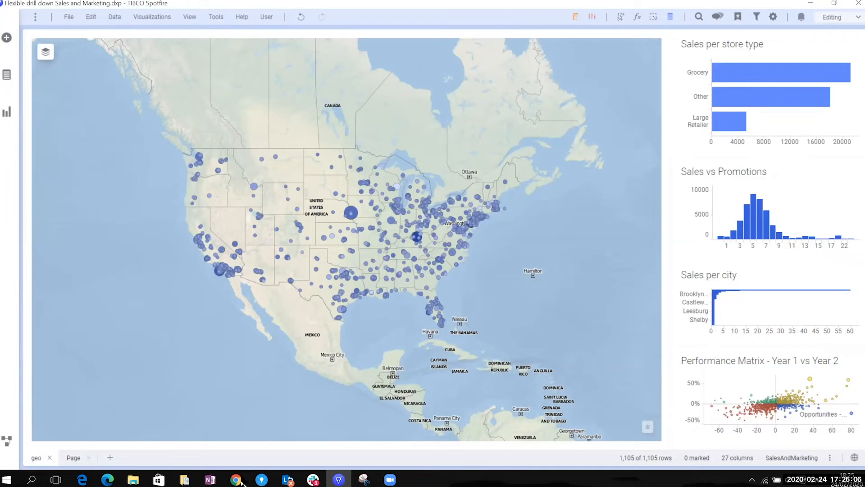
Step: Switch to the What's New in Spotfire 10.8 slides in Chrome and start presenting from the Position Labels on Geometries Center slide
mouse_move(236, 479)
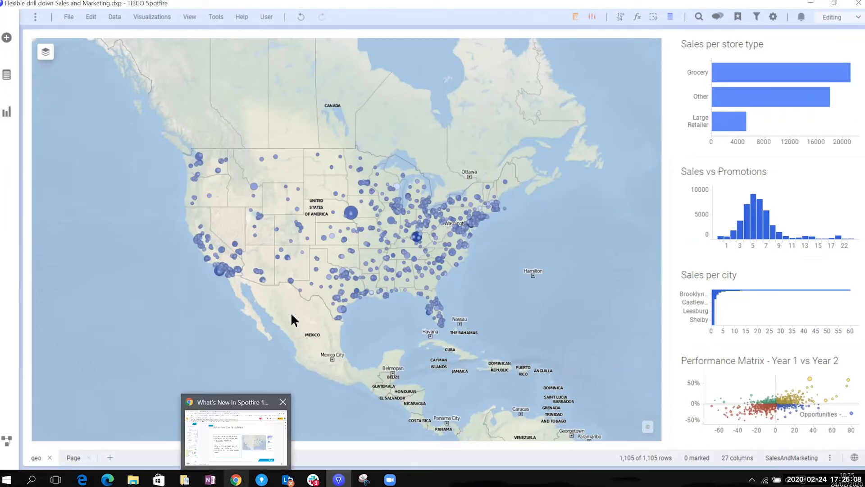
click(243, 435)
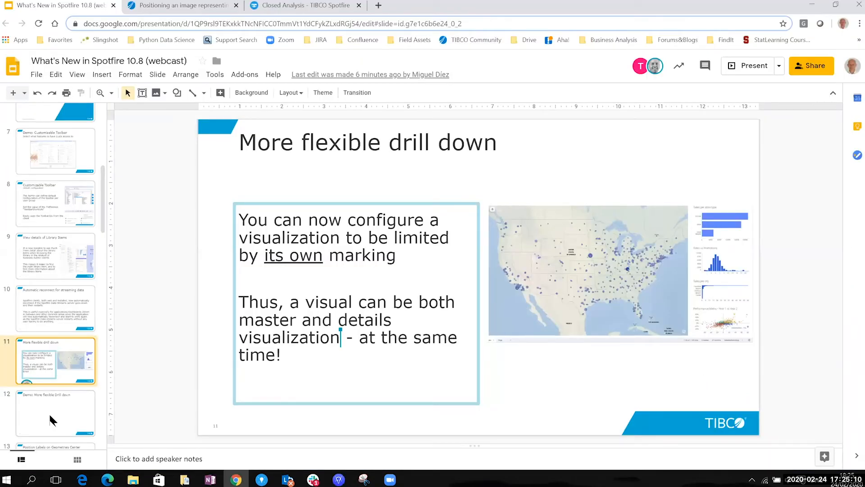
scroll(51, 414, down, 1)
click(50, 411)
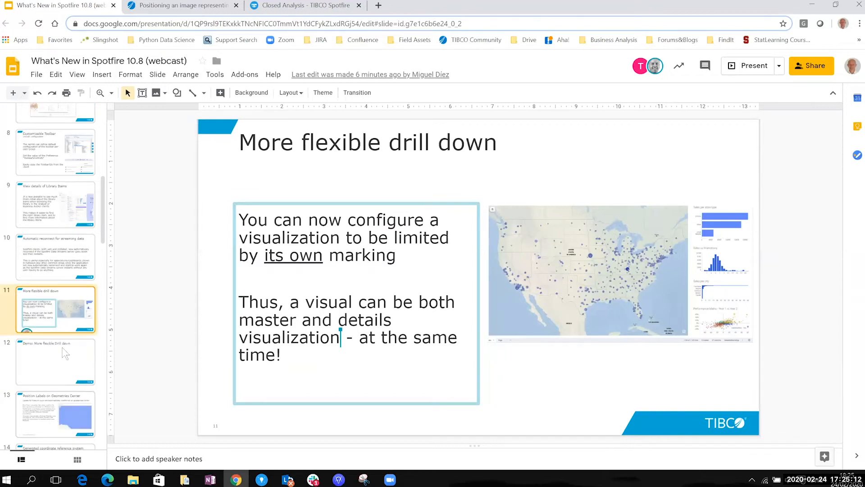
scroll(74, 336, down, 2)
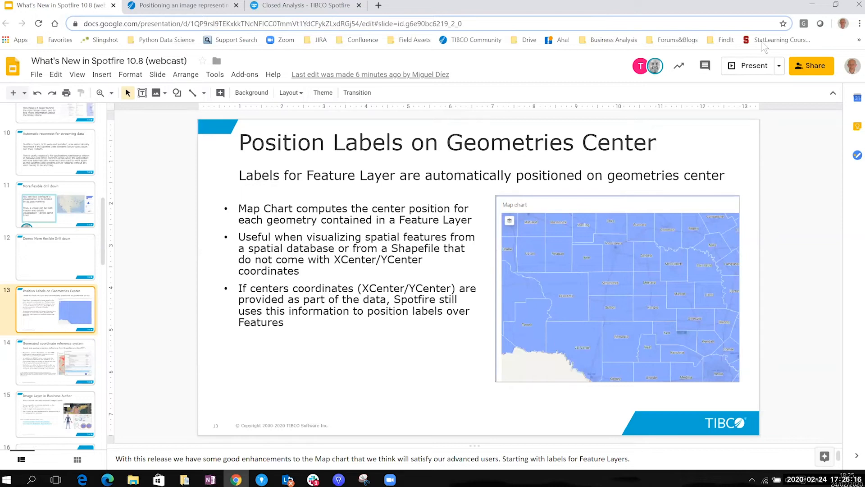
click(751, 67)
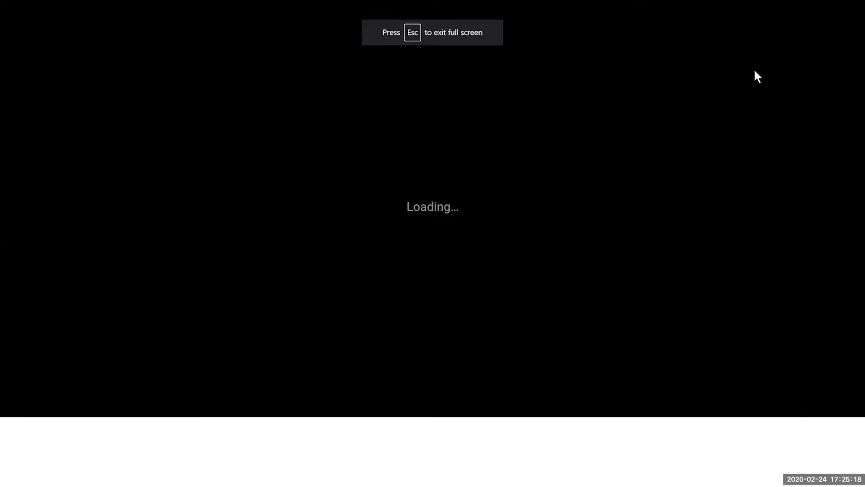